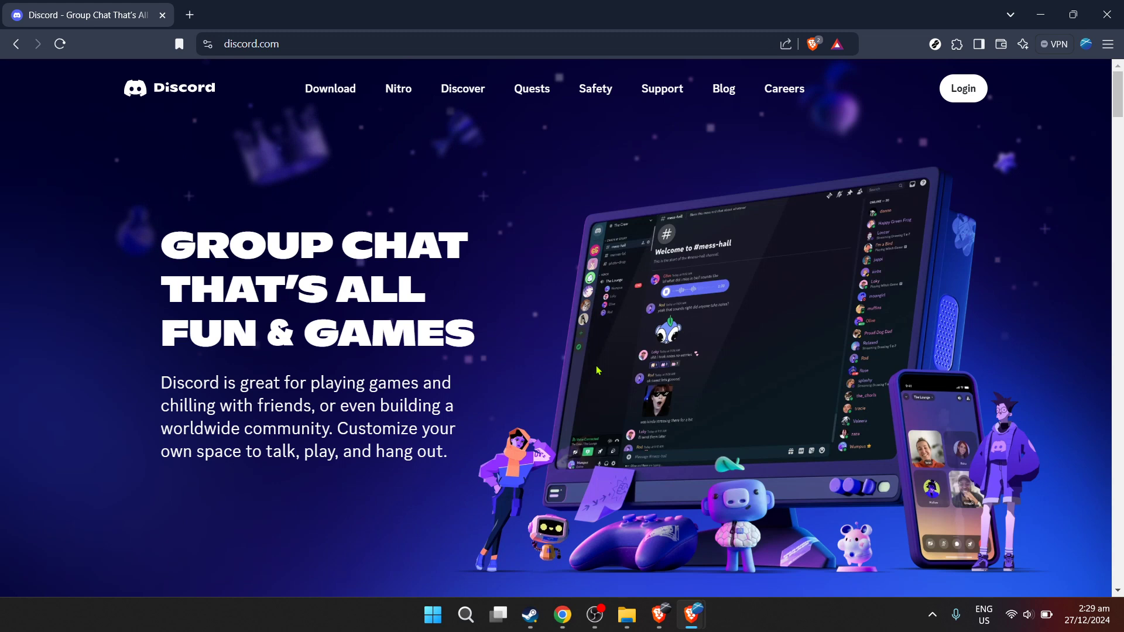
Log in to Discord by filling in the account's saved e-mail and password
left_click(965, 93)
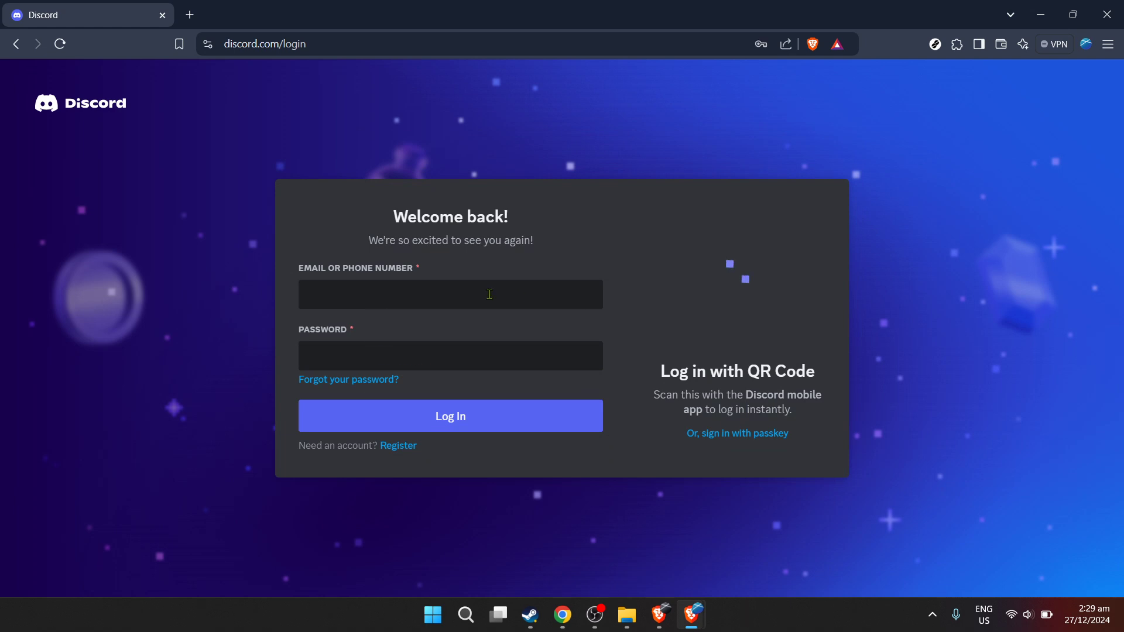
left_click(490, 294)
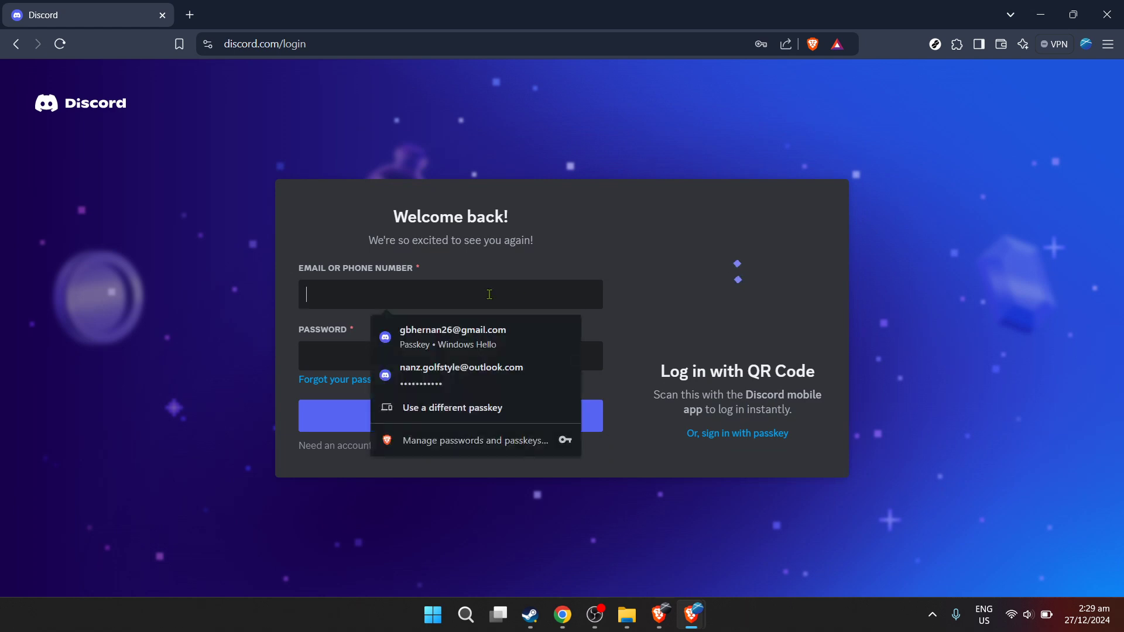
left_click(448, 291)
left_click(441, 378)
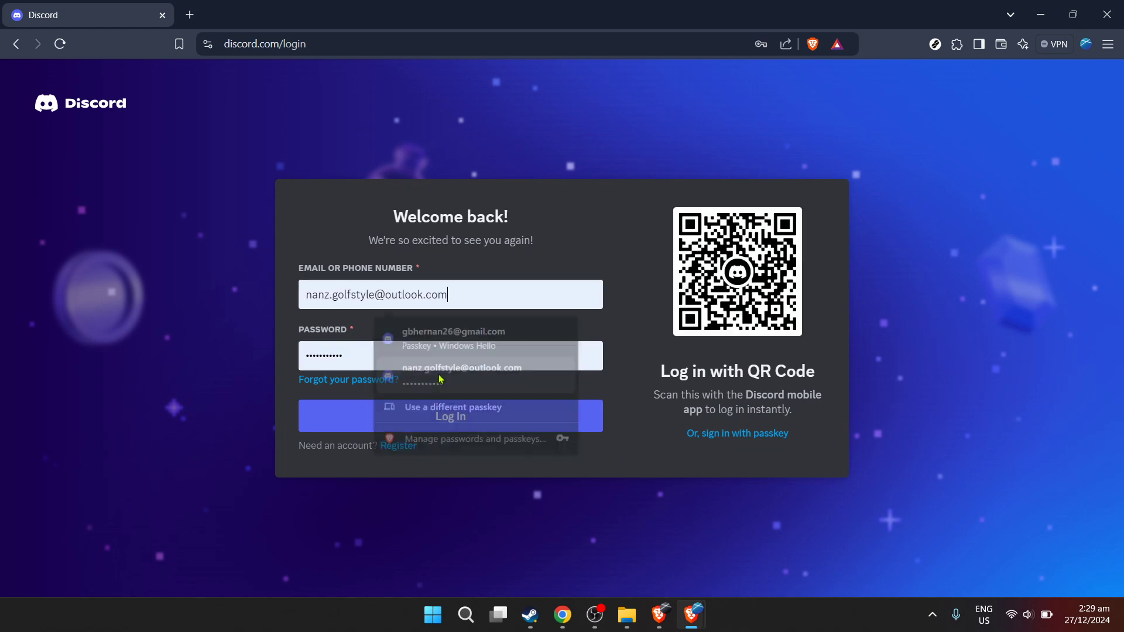
left_click(404, 351)
left_click(484, 289)
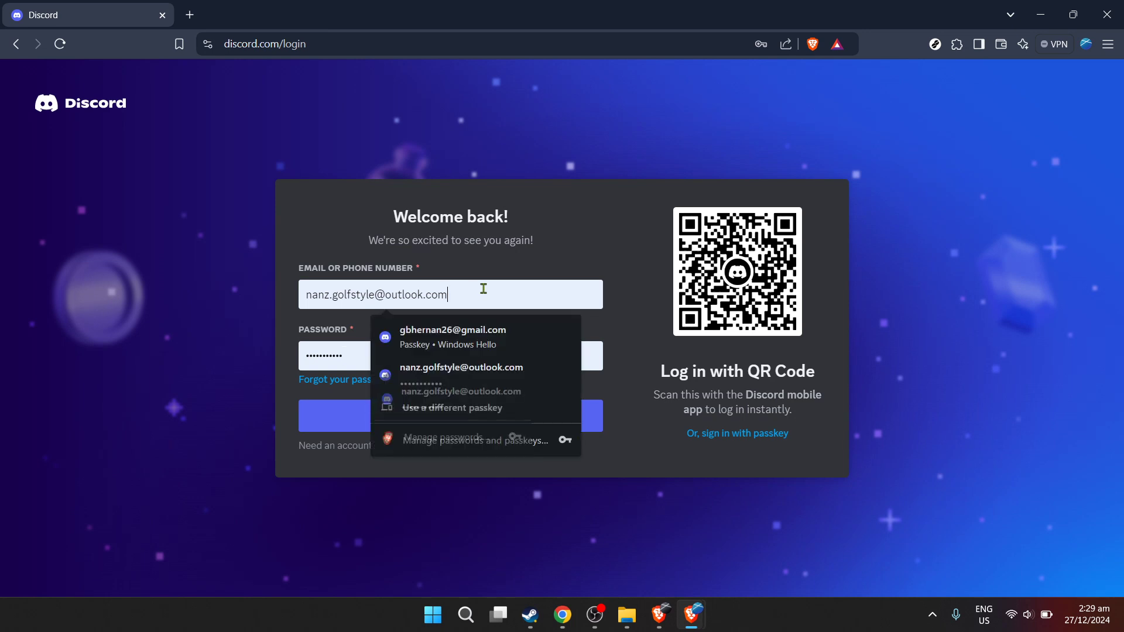
left_click(368, 350)
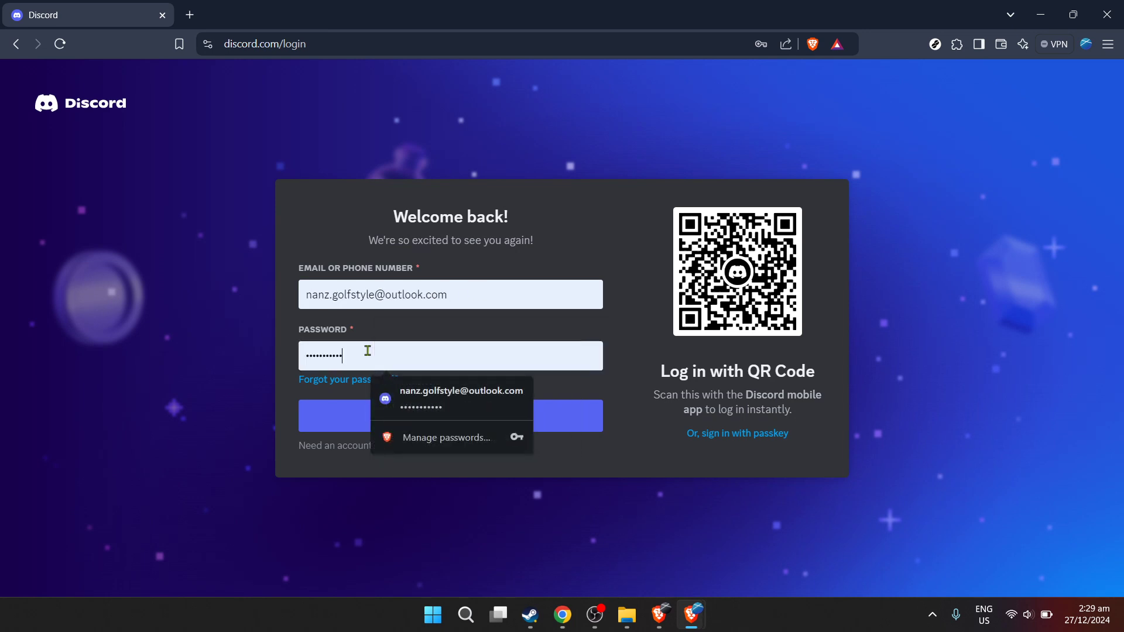
left_click(612, 304)
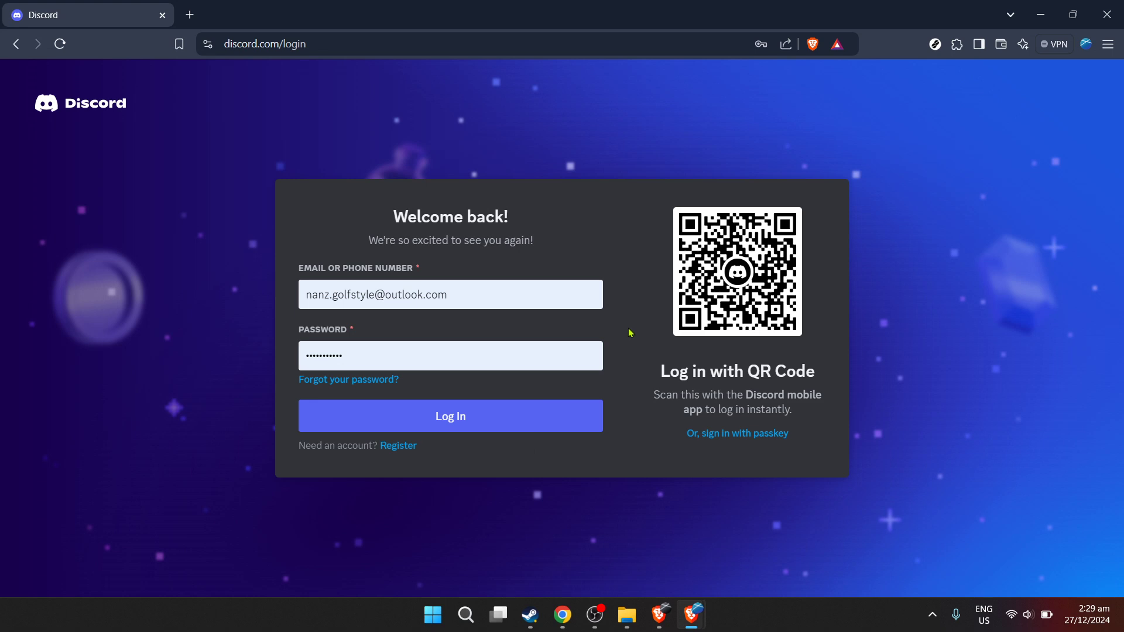
left_click(535, 425)
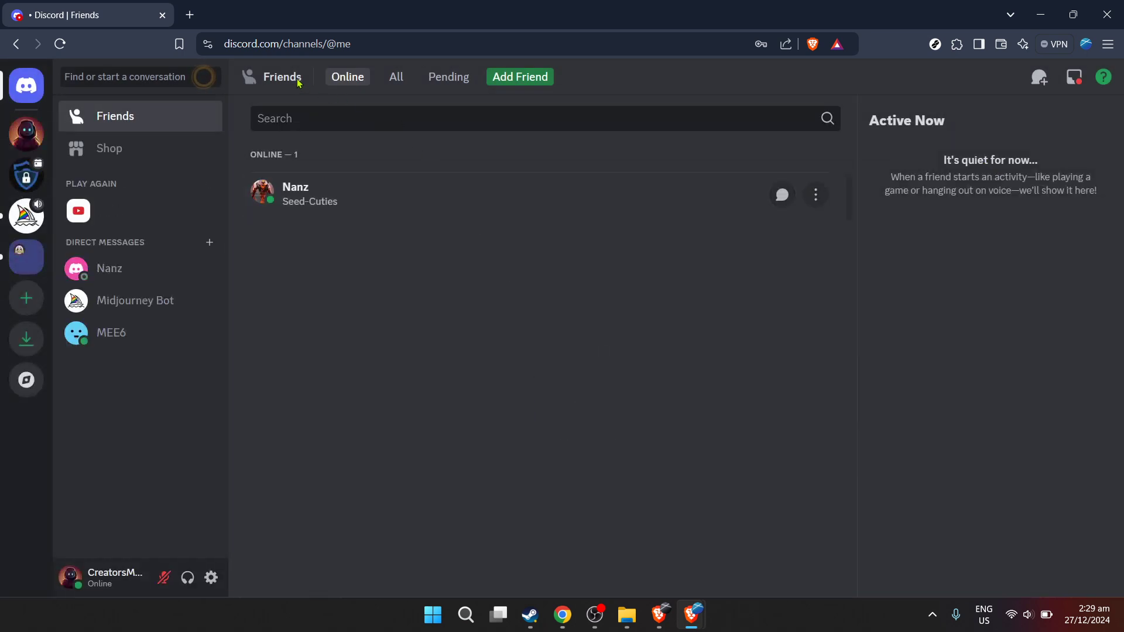
left_click(395, 78)
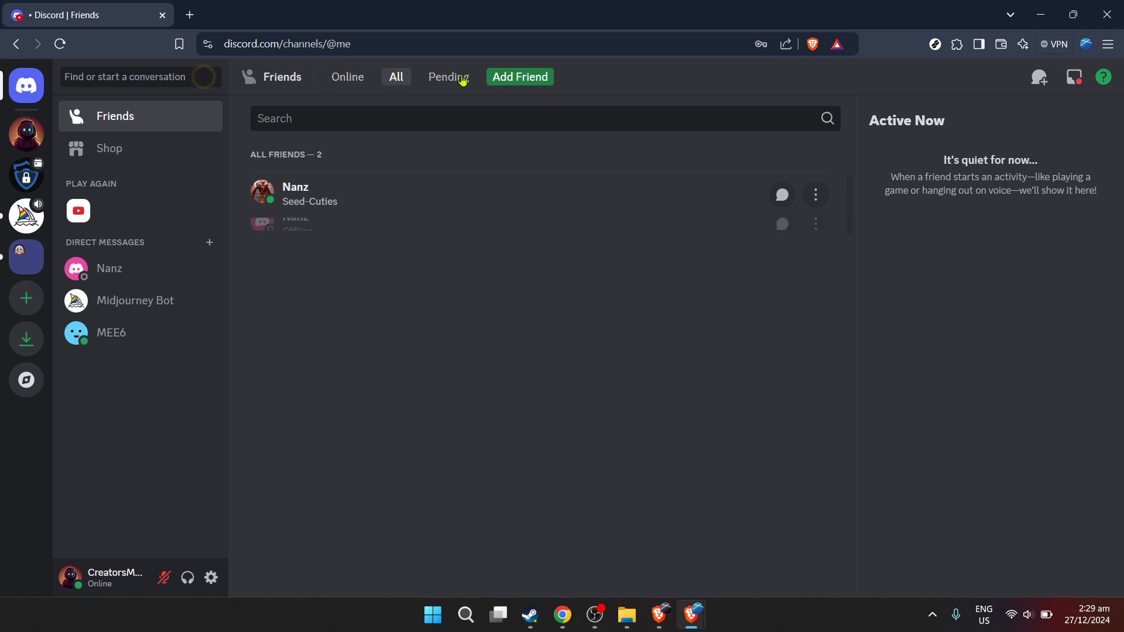
left_click(462, 78)
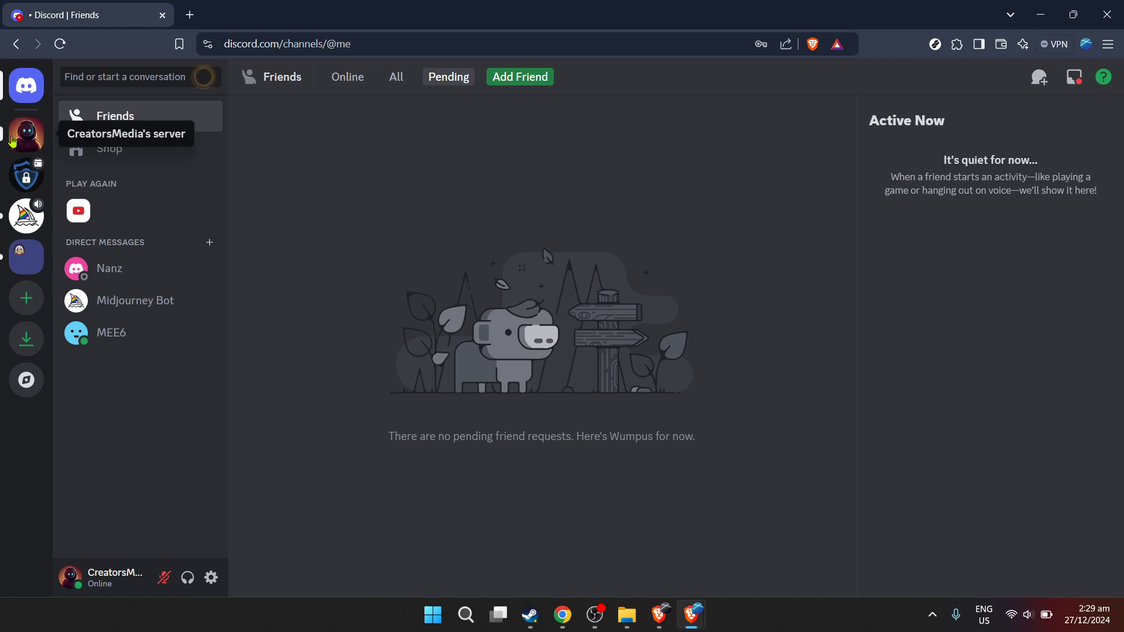
Open the App Directory from the server settings of CreatorsMedia's server
left_click(12, 143)
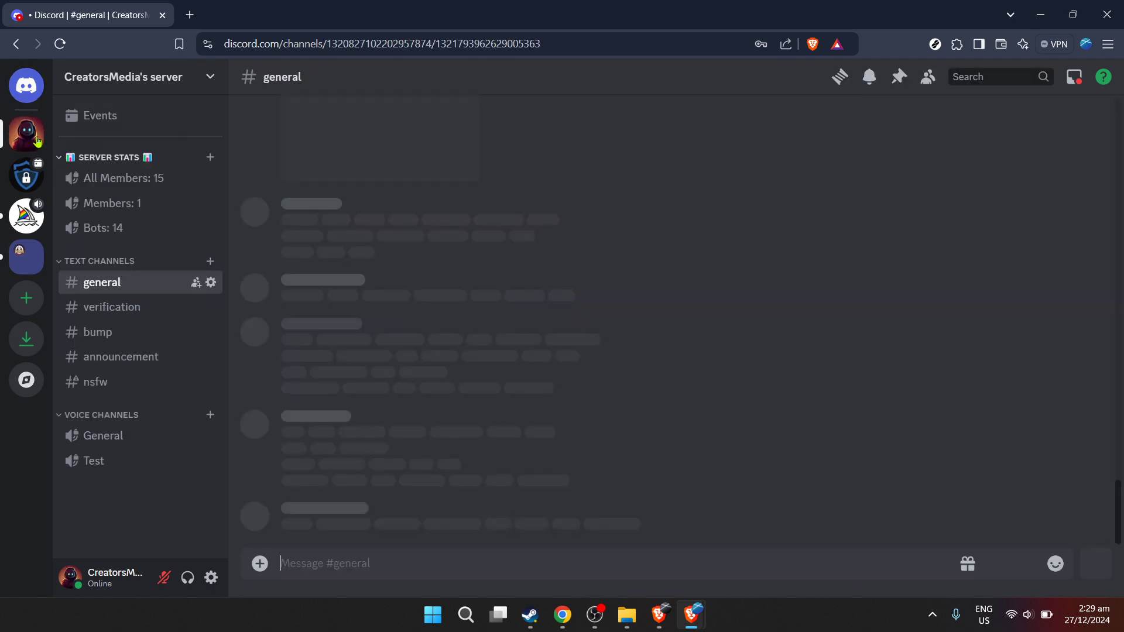
right_click(37, 141)
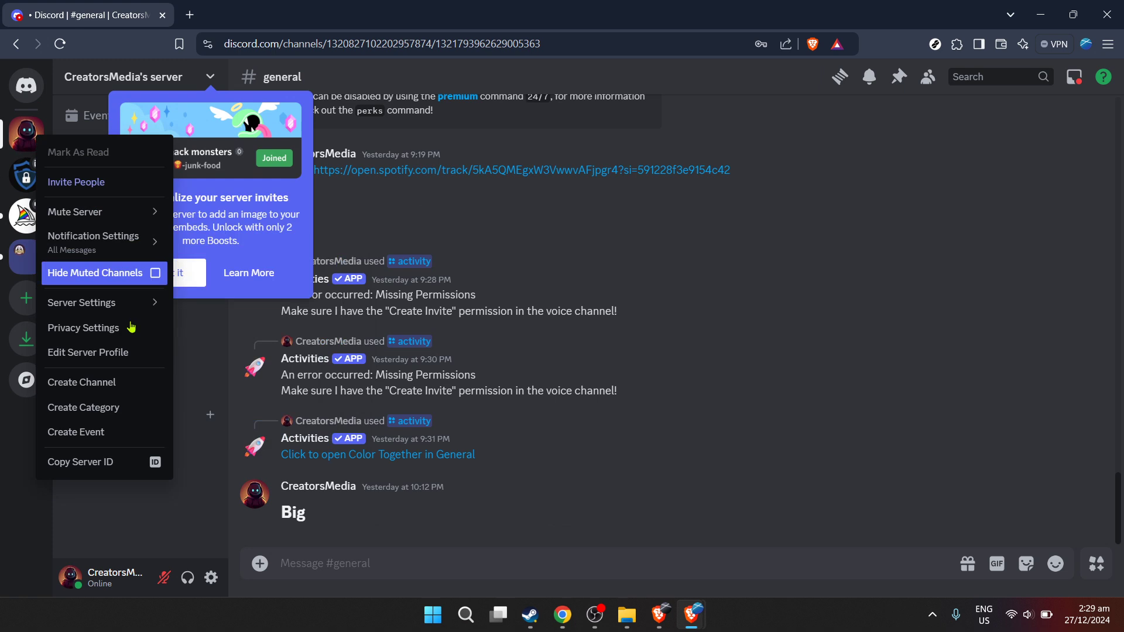
mouse_move(125, 308)
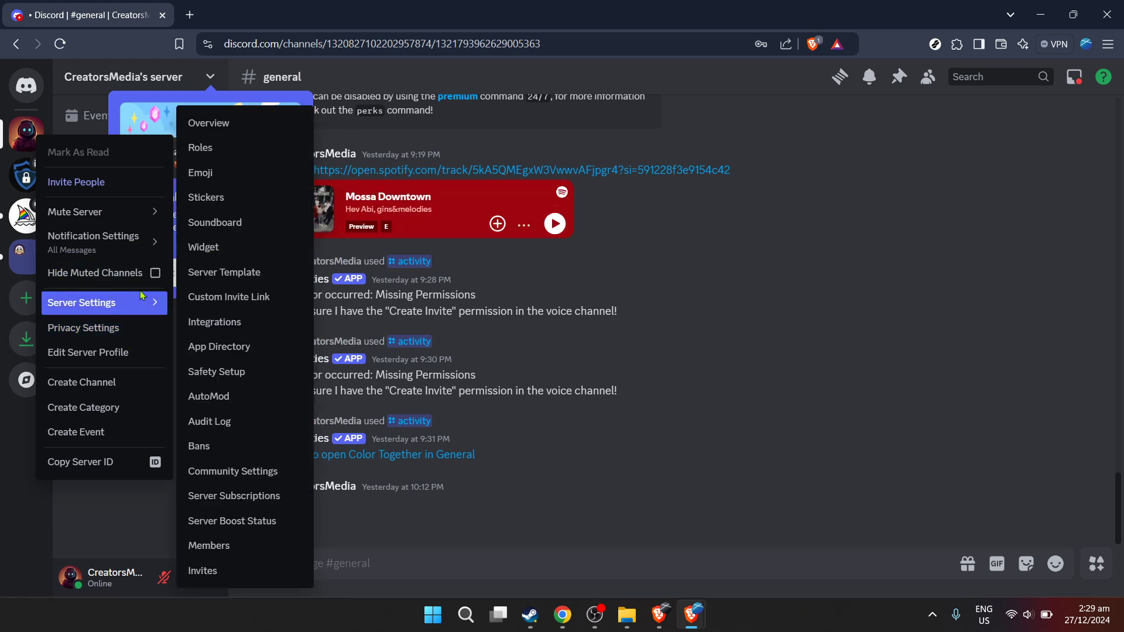
left_click(234, 347)
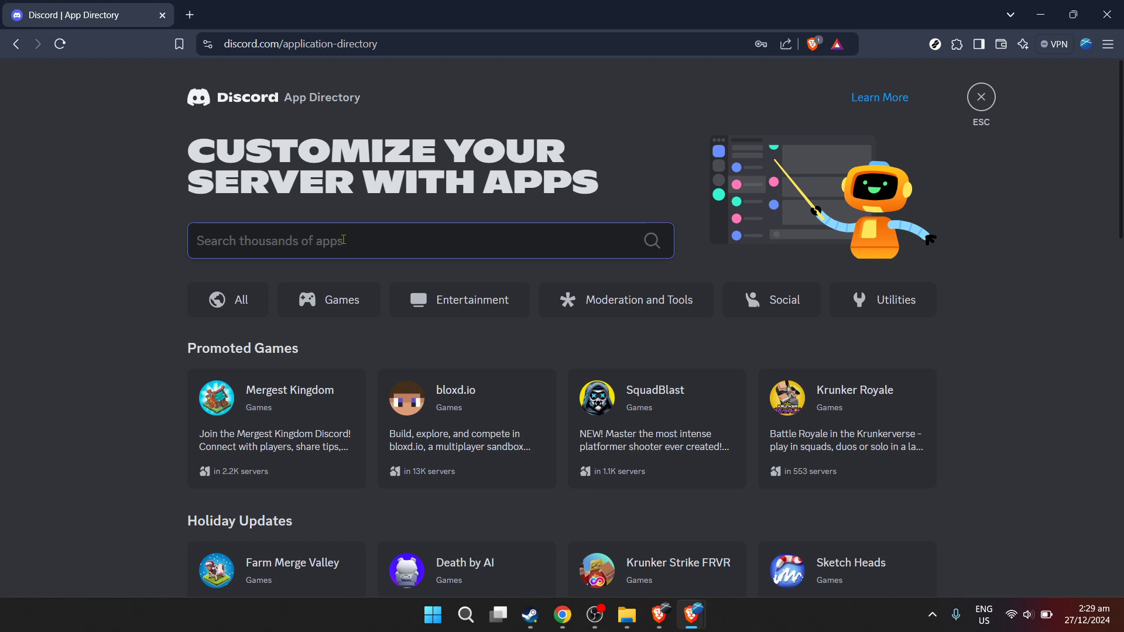
Search the App Directory for "craig" and open the Craig app's page
scroll(367, 278, "down", 1)
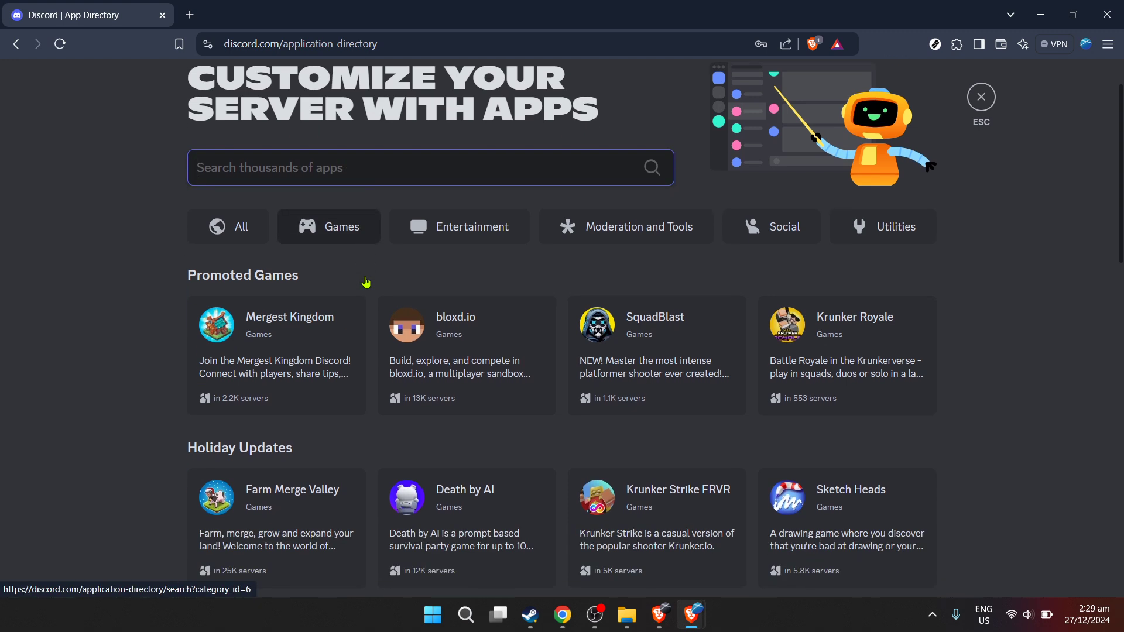
scroll(366, 283, "up", 1)
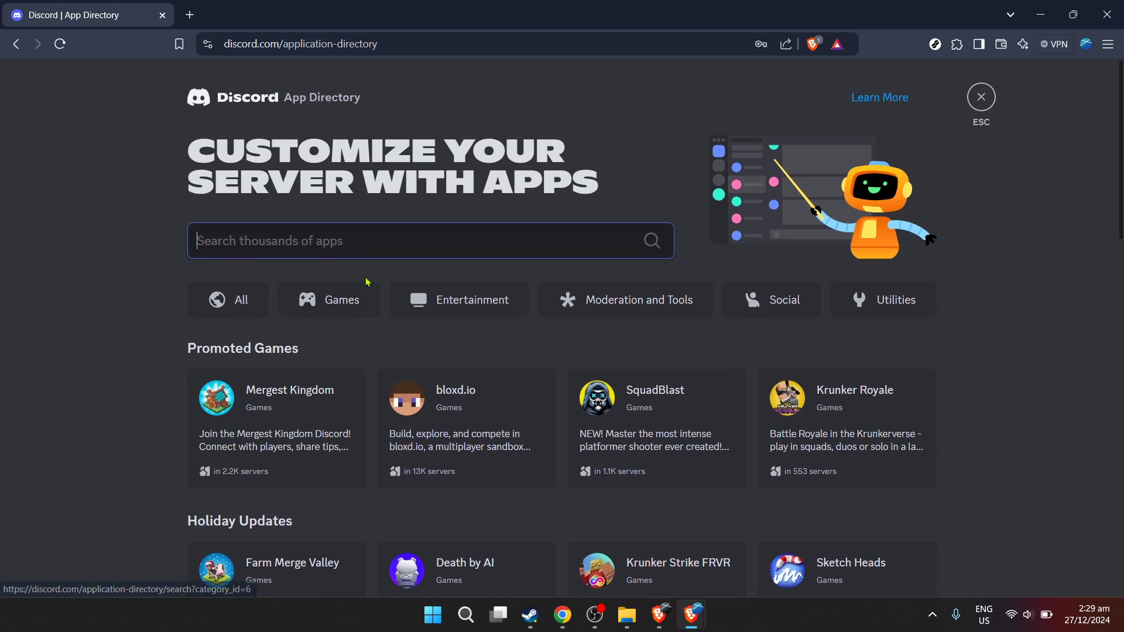
type("c")
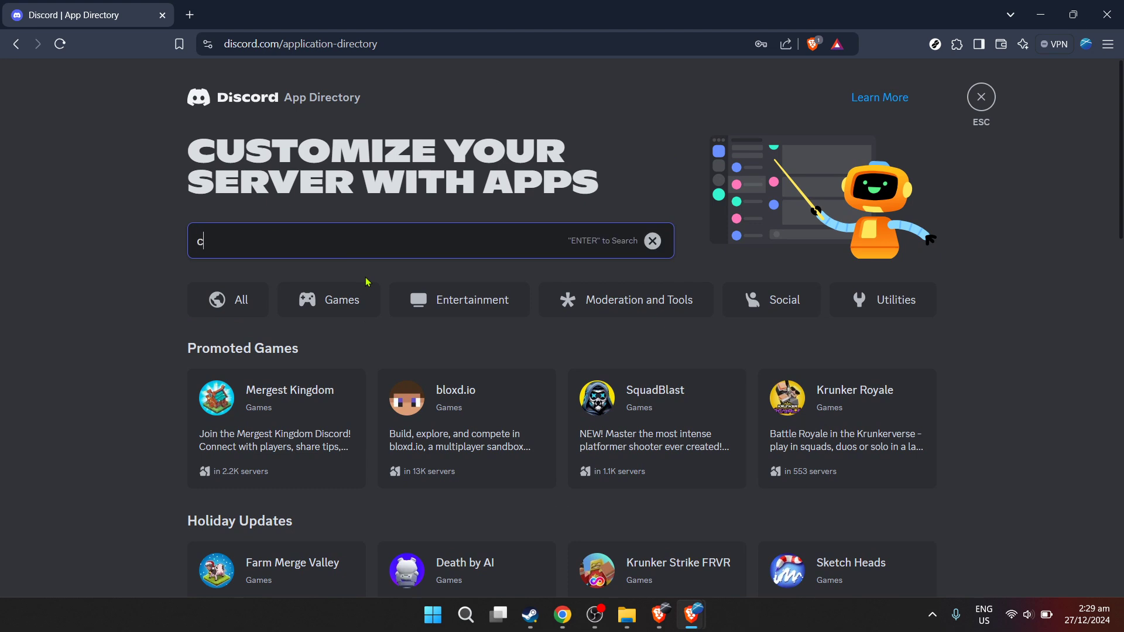
type("raig")
key("Return")
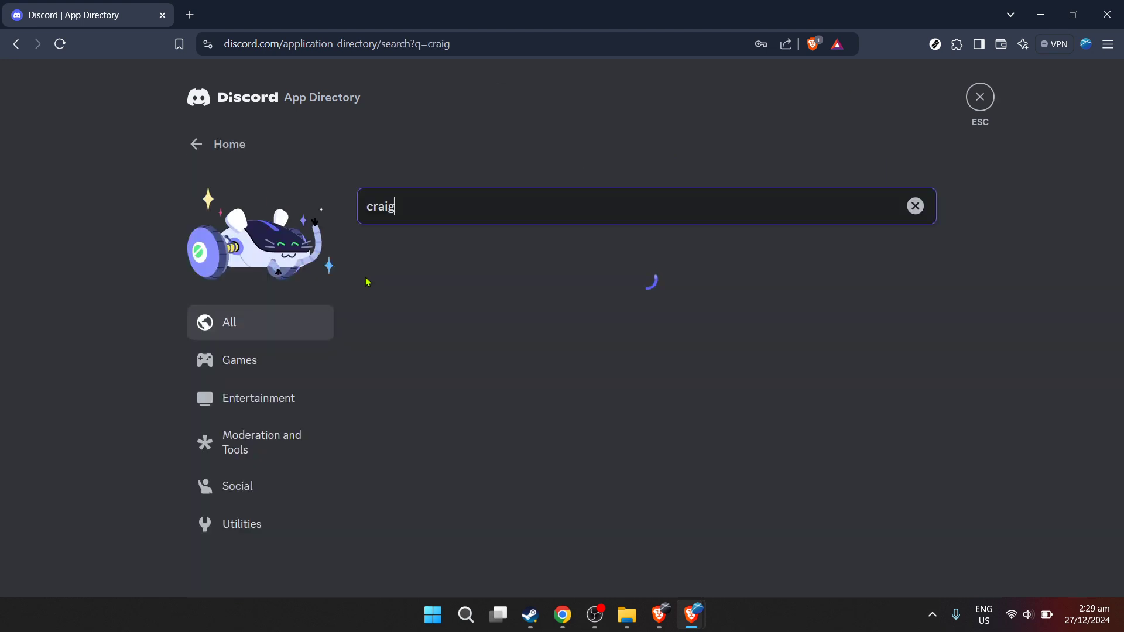
left_click(469, 296)
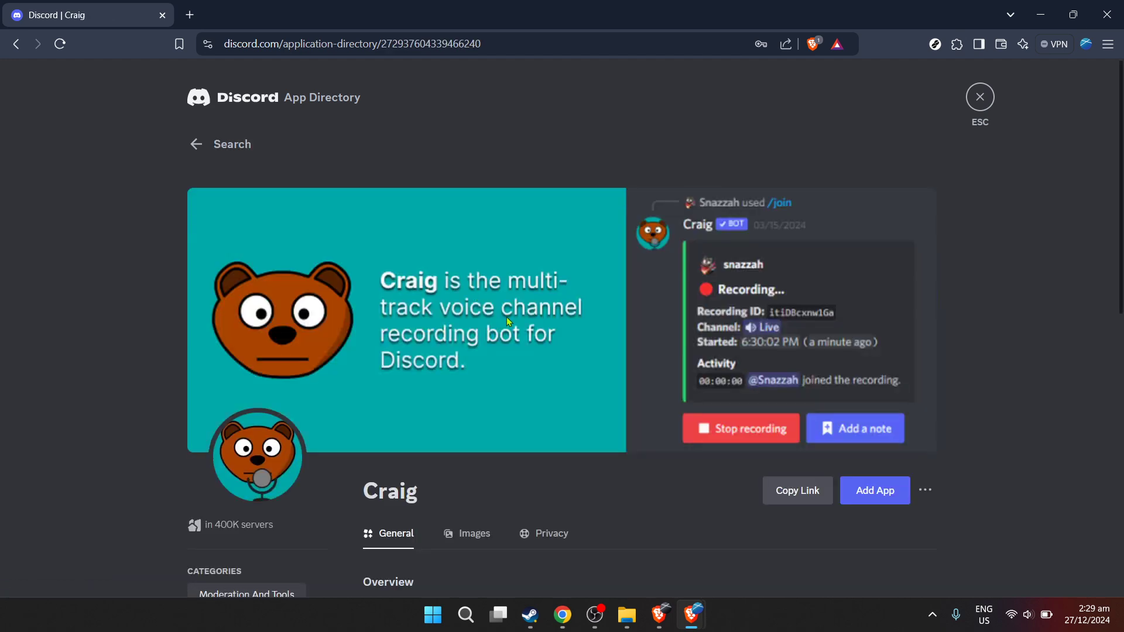
Add the Craig app to CreatorsMedia's server with all requested permissions authorized and go to that server
left_click(867, 495)
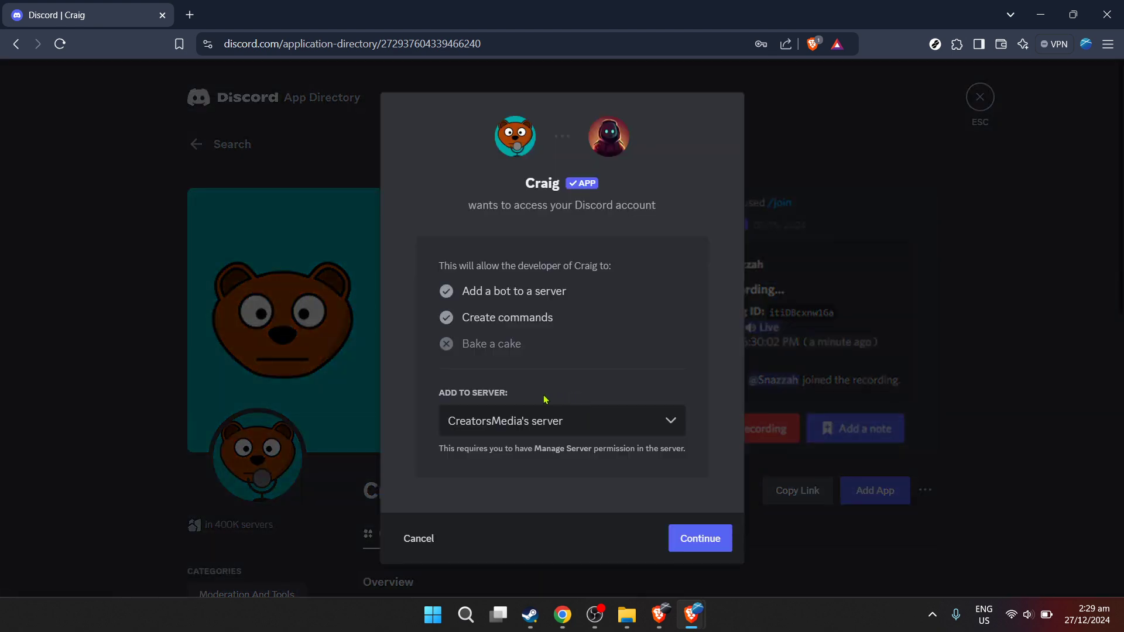
left_click(520, 422)
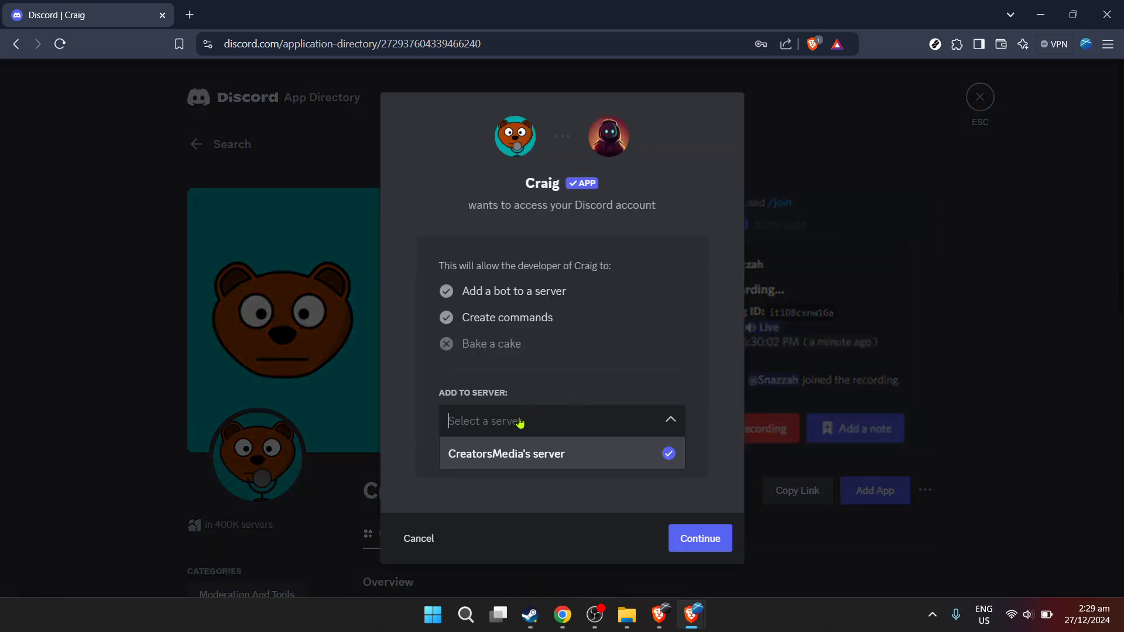
left_click(699, 538)
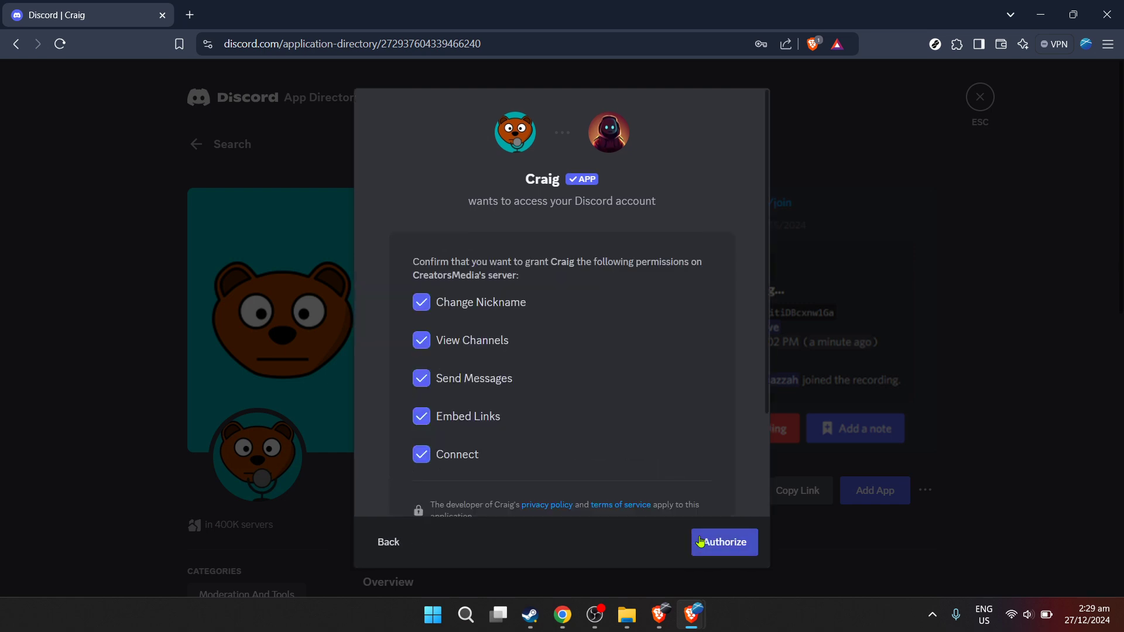
left_click(701, 540)
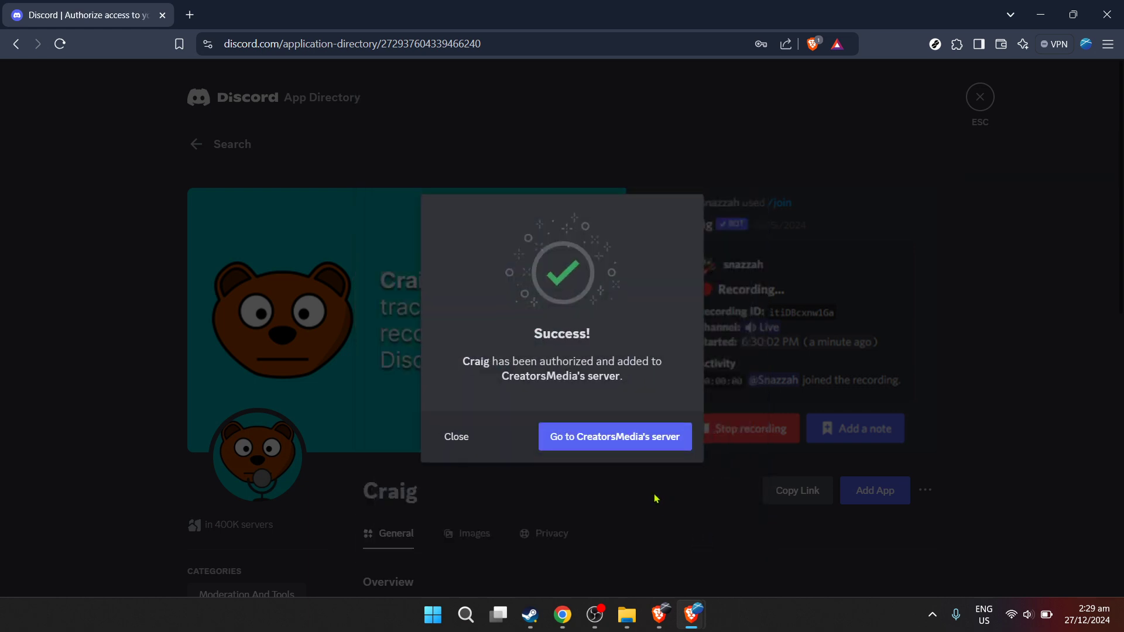
left_click(610, 451)
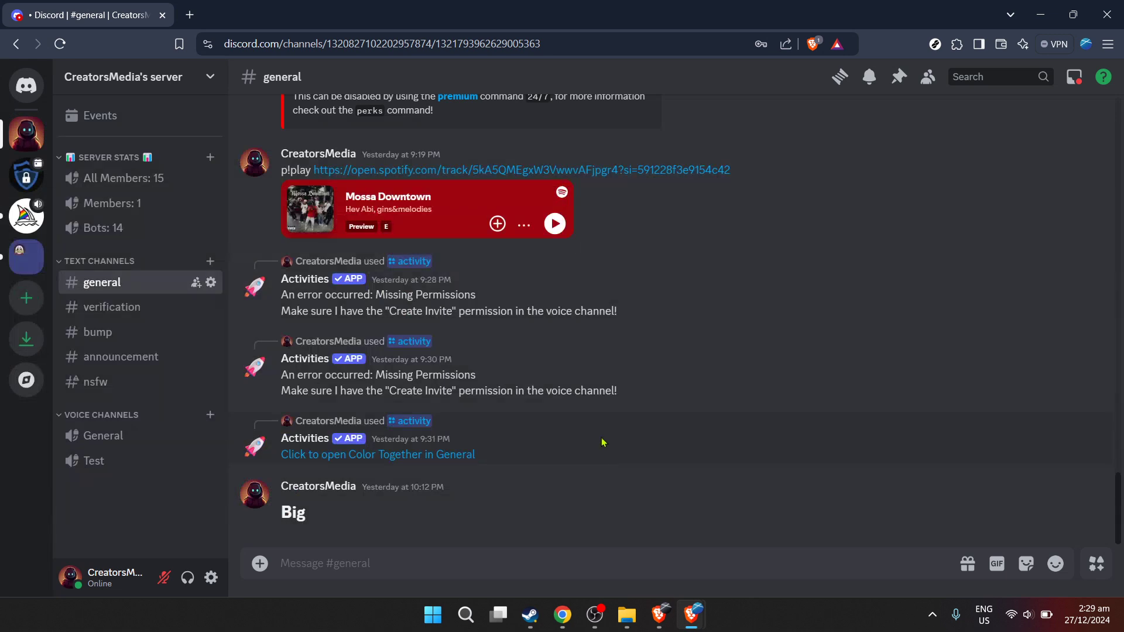
Show the server's member list and run Craig's /recordings command in the general channel
left_click(928, 78)
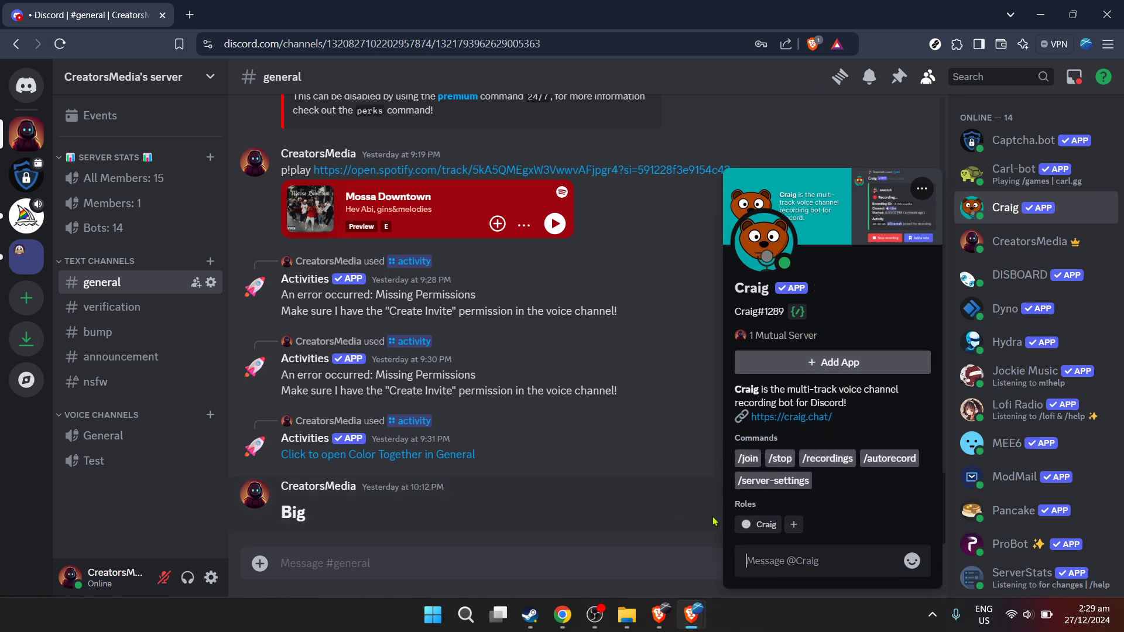
left_click(590, 556)
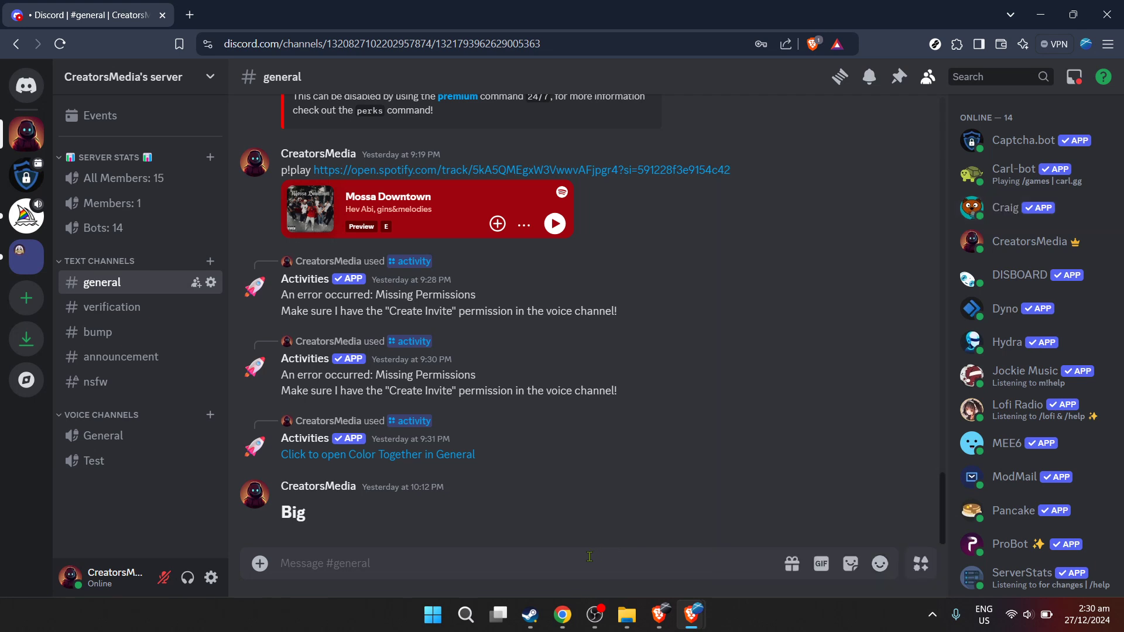
type("/recor")
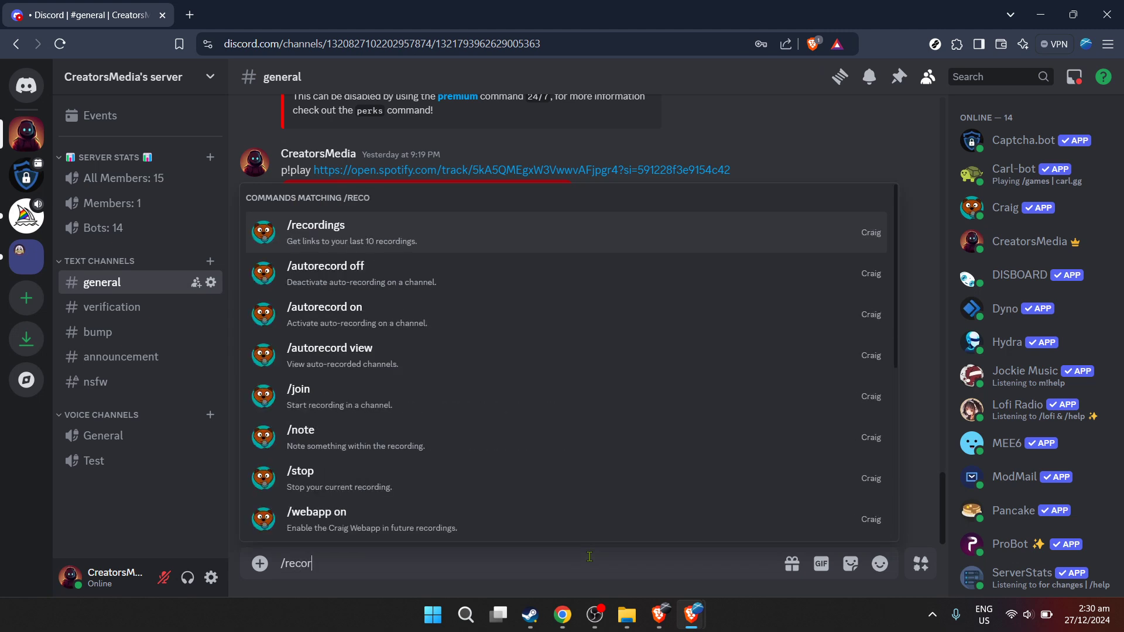
type("ding")
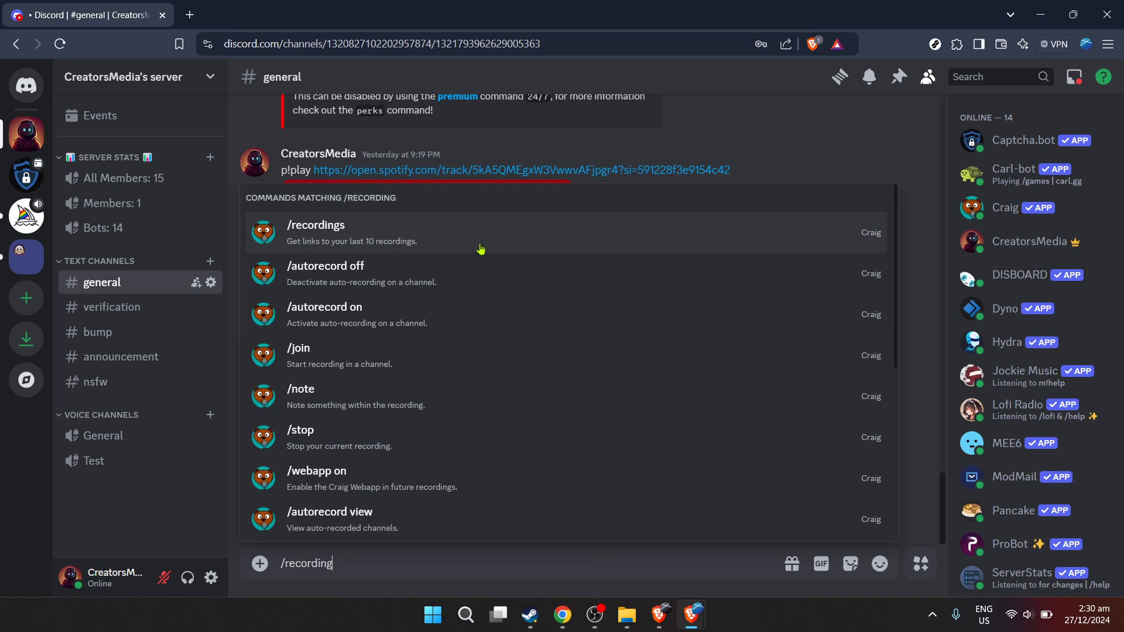
left_click(446, 231)
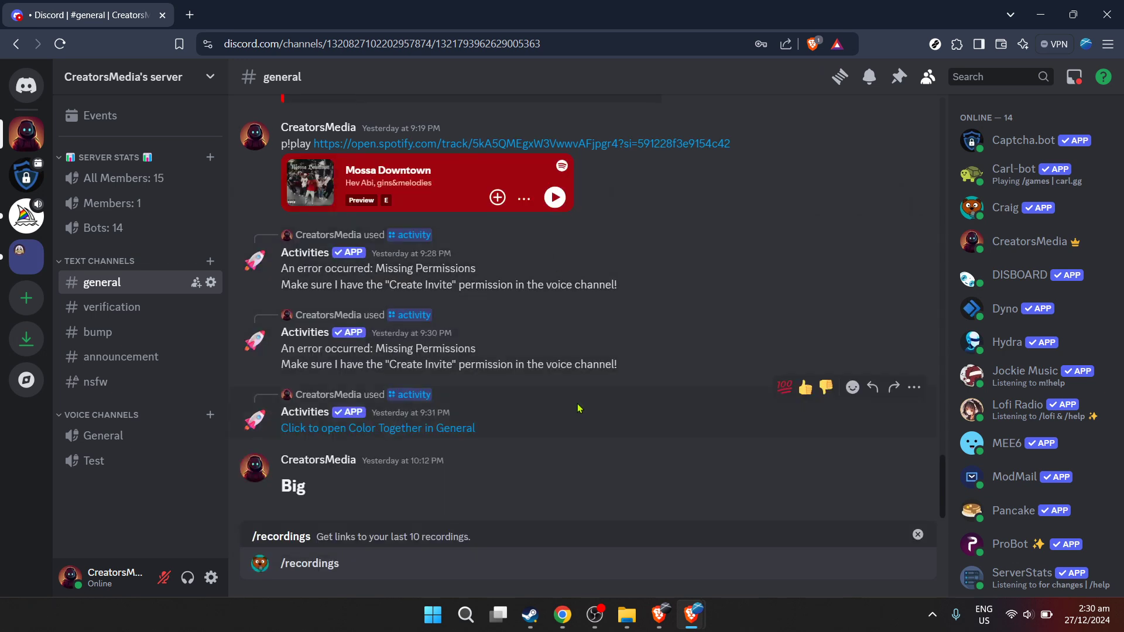
key("Return")
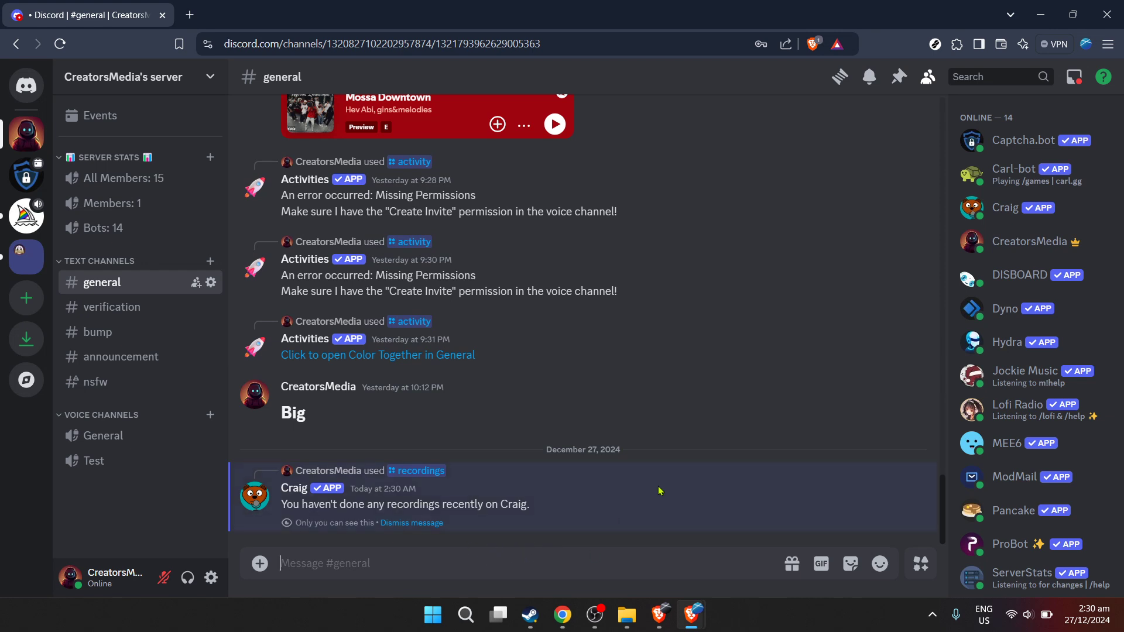
Examine the Craig bot's profile and its listed commands from the member list
left_click(1023, 213)
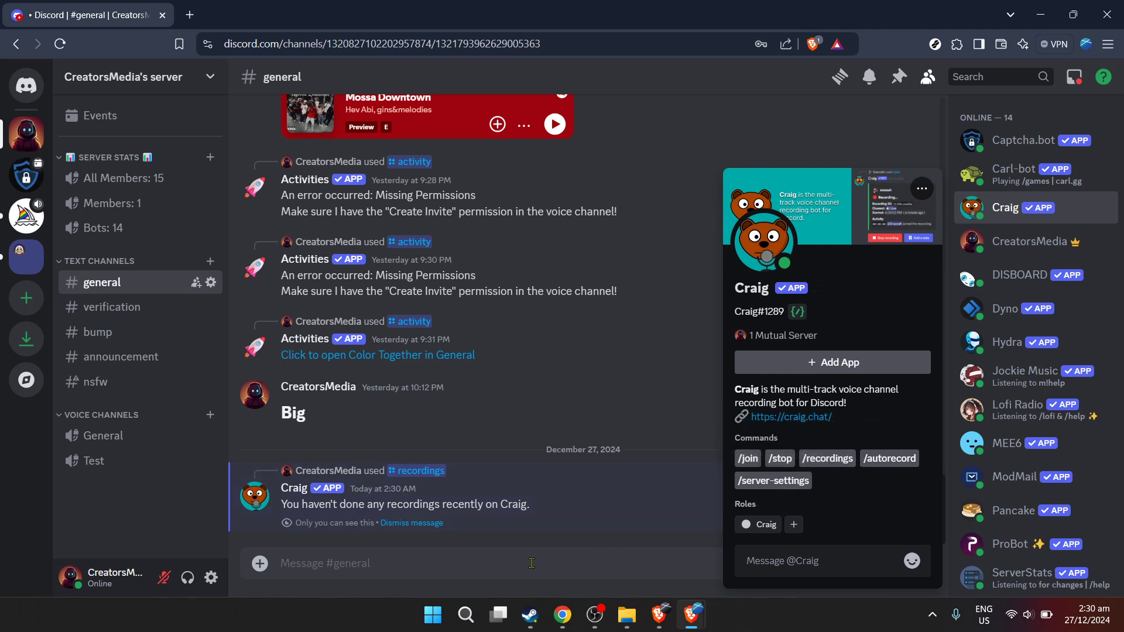
left_click(492, 565)
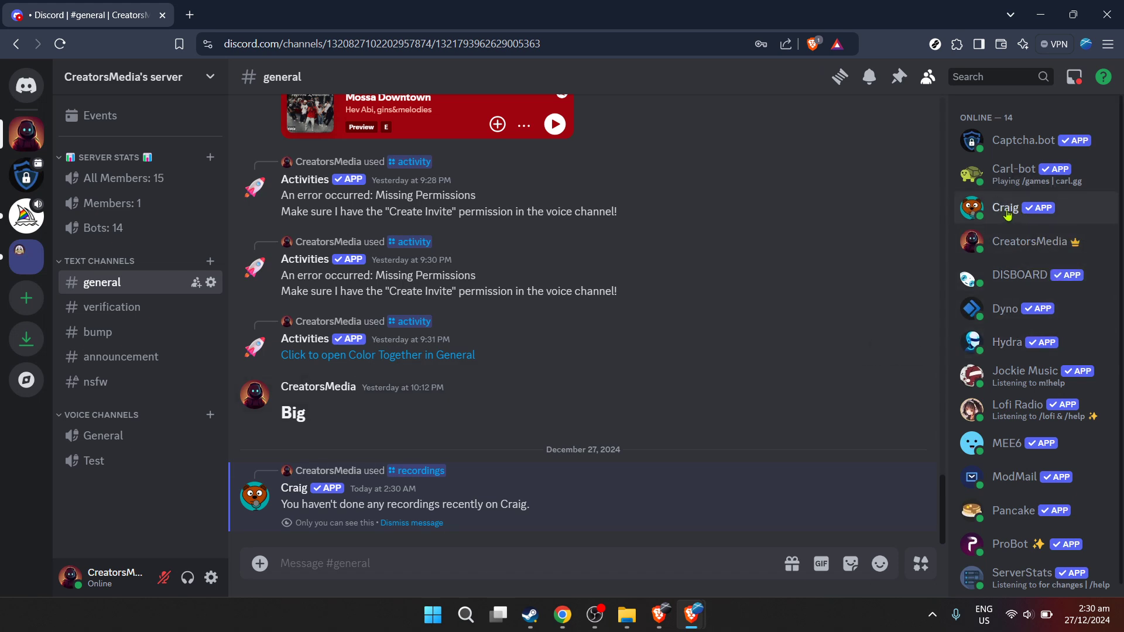
left_click(1031, 219)
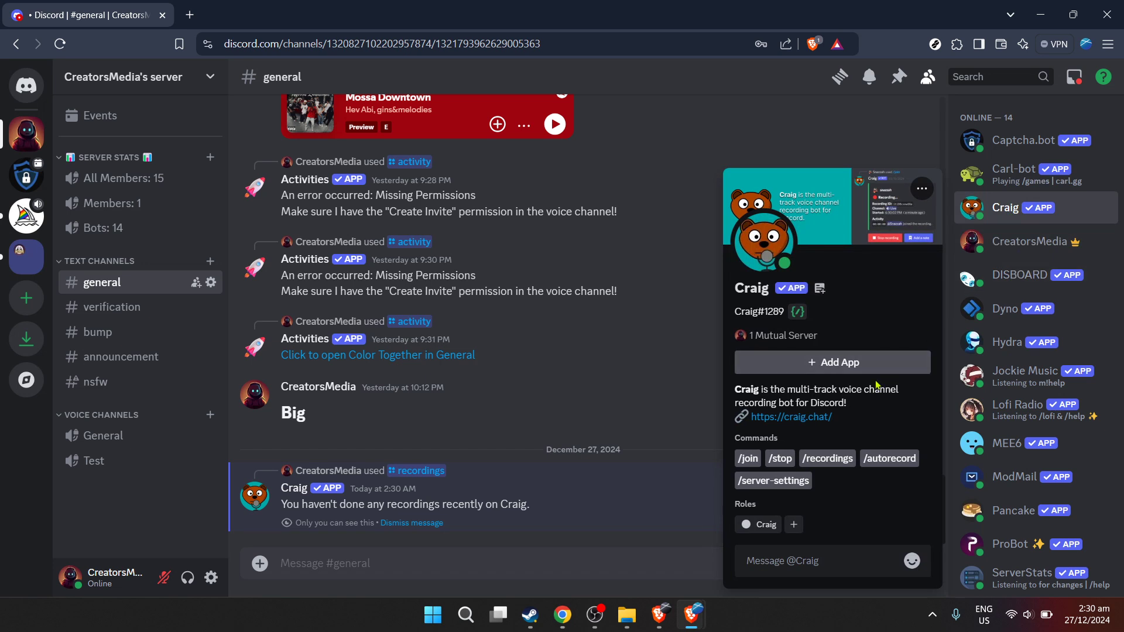